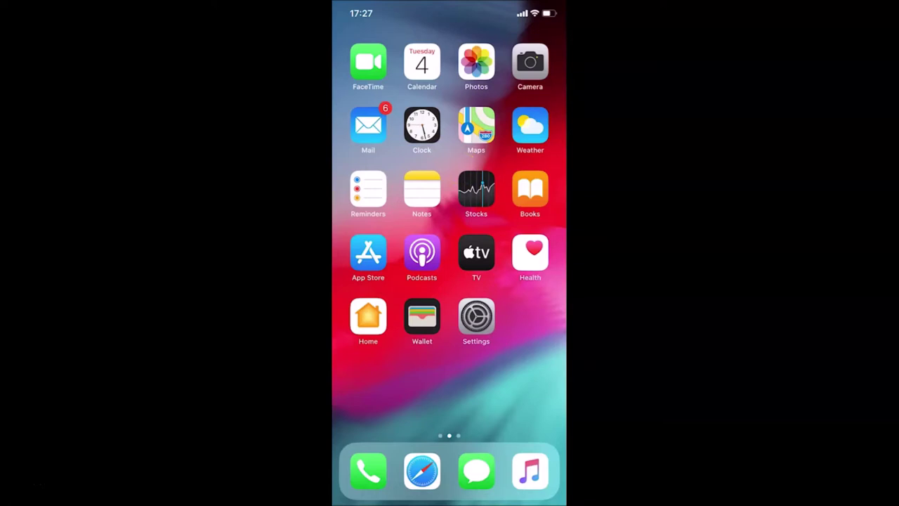
# Step: Turn on AssistiveTouch in the Touch section of the iPhone's Accessibility settings
pyautogui.click(468, 197)
pyautogui.click(483, 324)
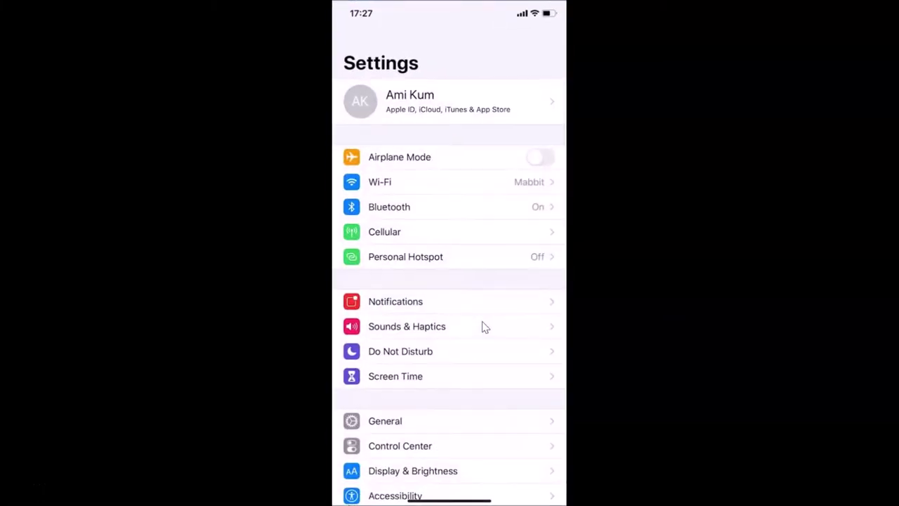
pyautogui.click(477, 359)
pyautogui.scroll(-5, 491, 364)
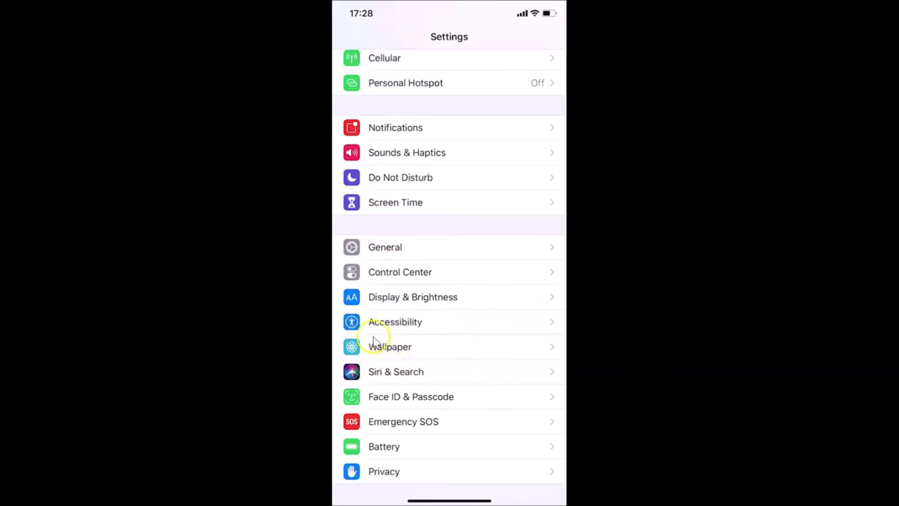
pyautogui.click(421, 325)
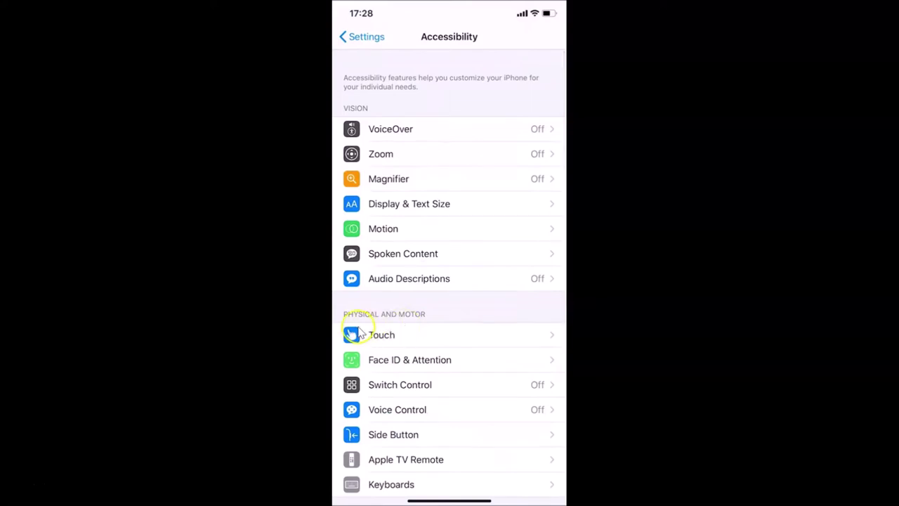
pyautogui.click(415, 339)
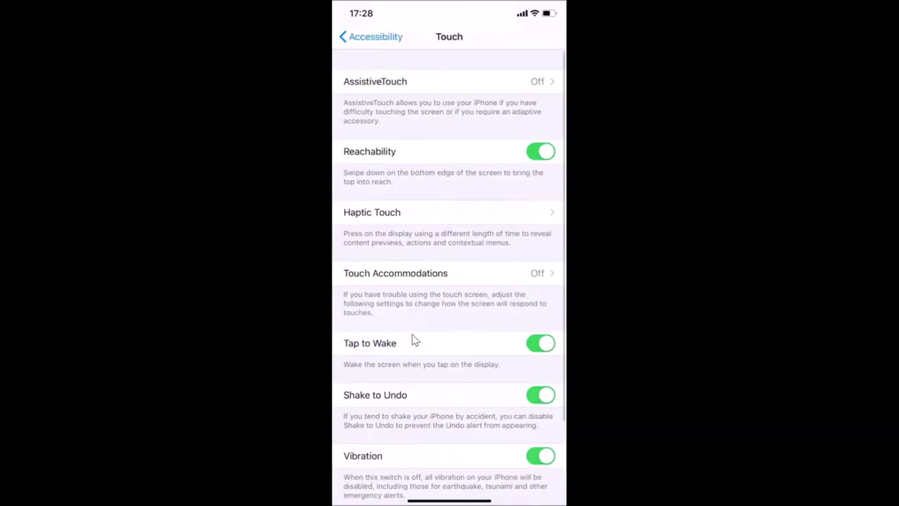
pyautogui.click(425, 88)
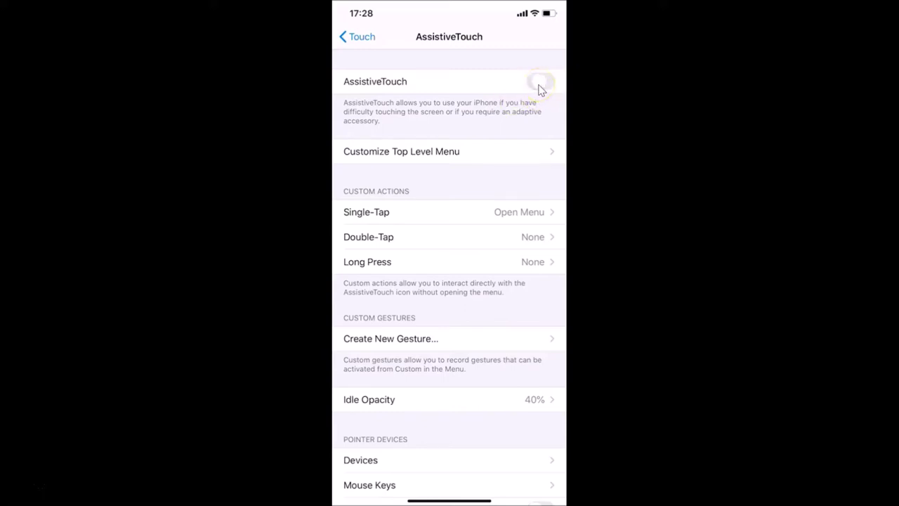
pyautogui.click(540, 83)
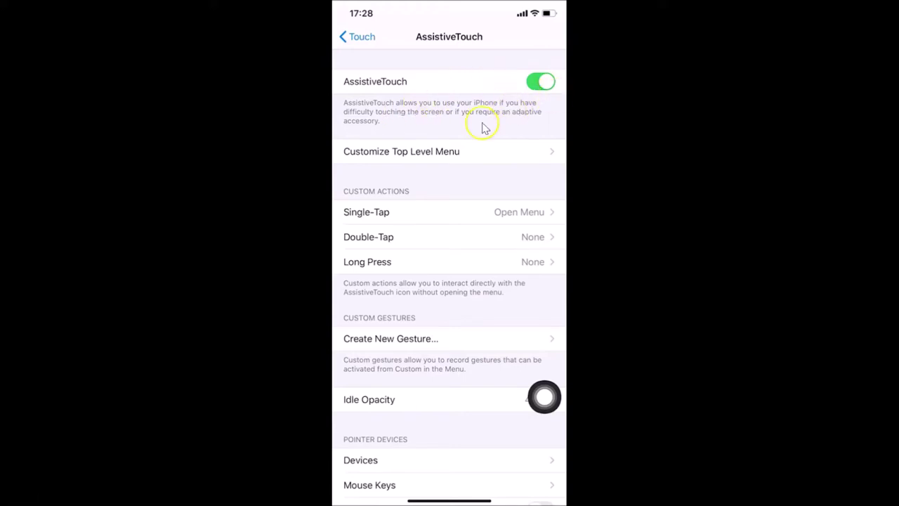
# Step: Look at the AssistiveTouch floating menu, close it and return to the home screen
pyautogui.click(547, 399)
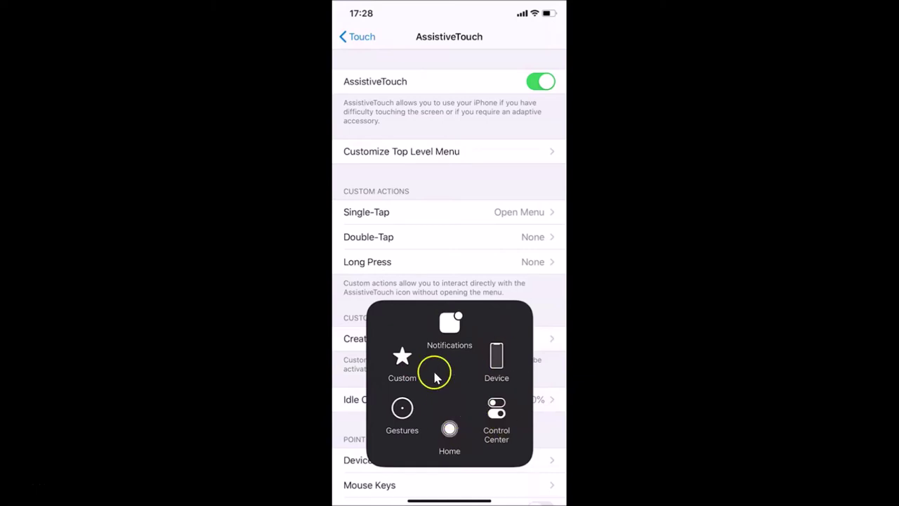
pyautogui.click(461, 252)
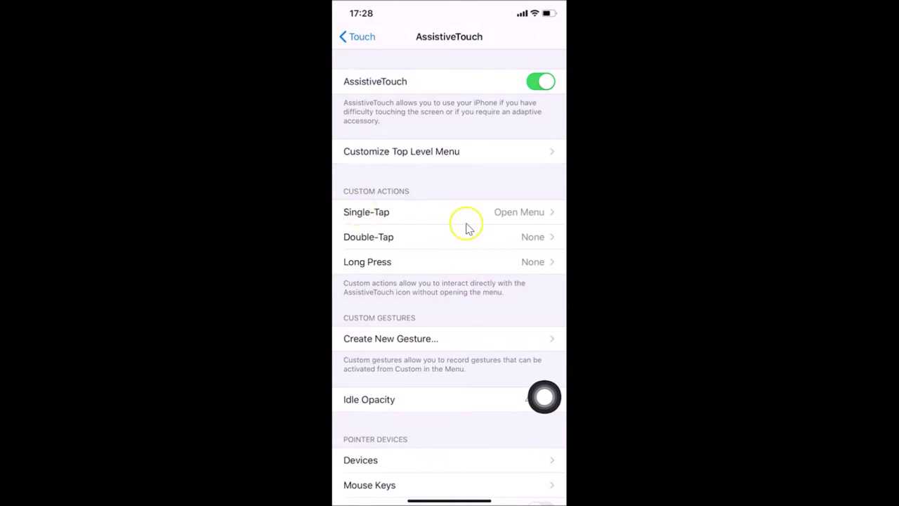
pyautogui.press('super+h')
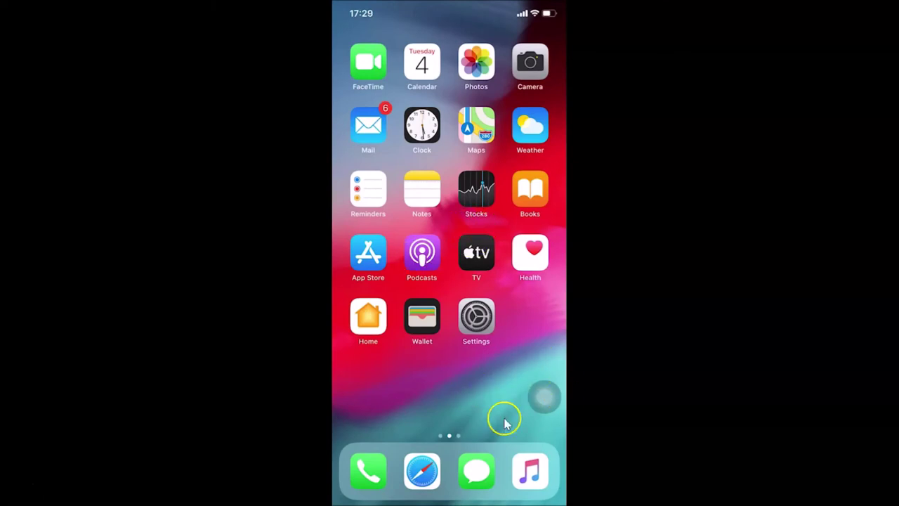
pyautogui.click(444, 369)
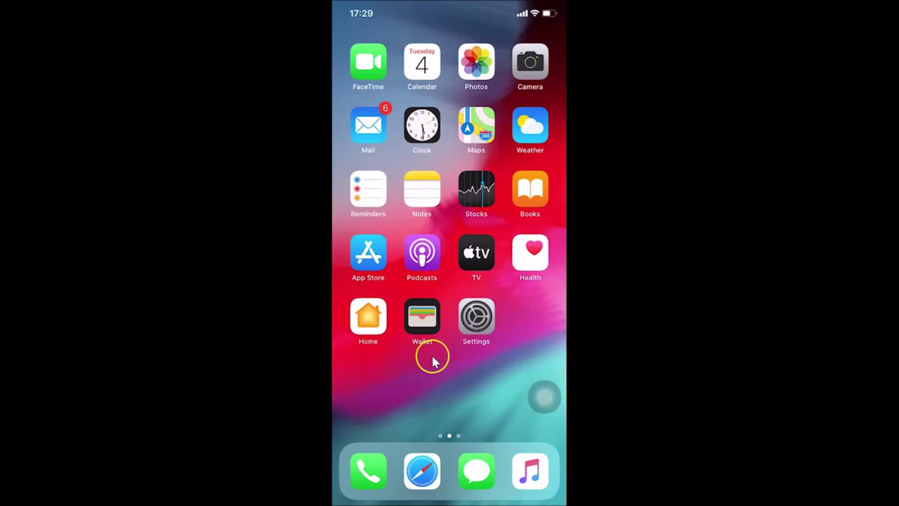
# Step: Open the App Store and Gmail, and return to the App Store through the app switcher before going back home
pyautogui.click(367, 270)
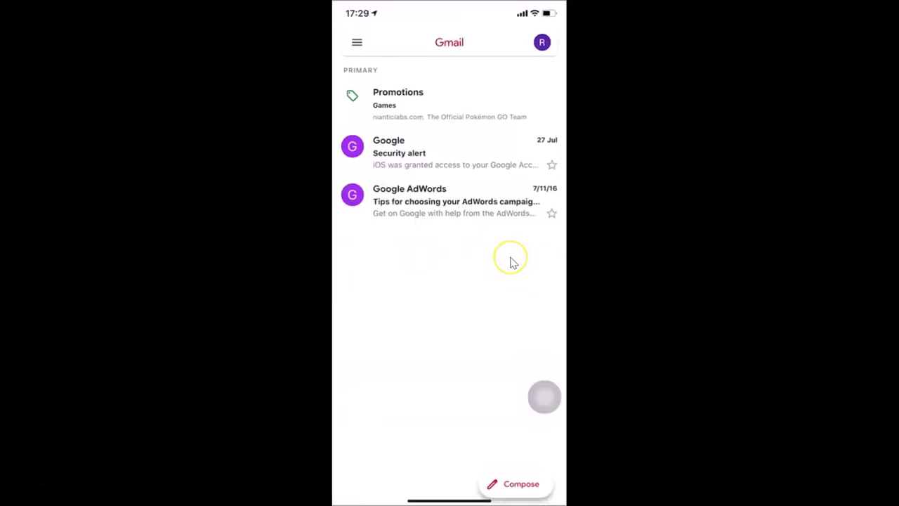
pyautogui.press('ctrl+shift+super+h')
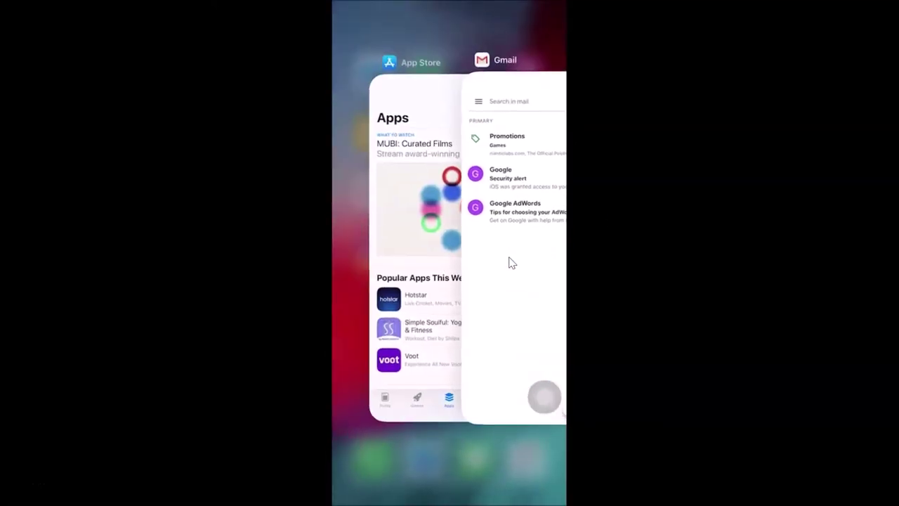
pyautogui.click(536, 220)
pyautogui.click(398, 113)
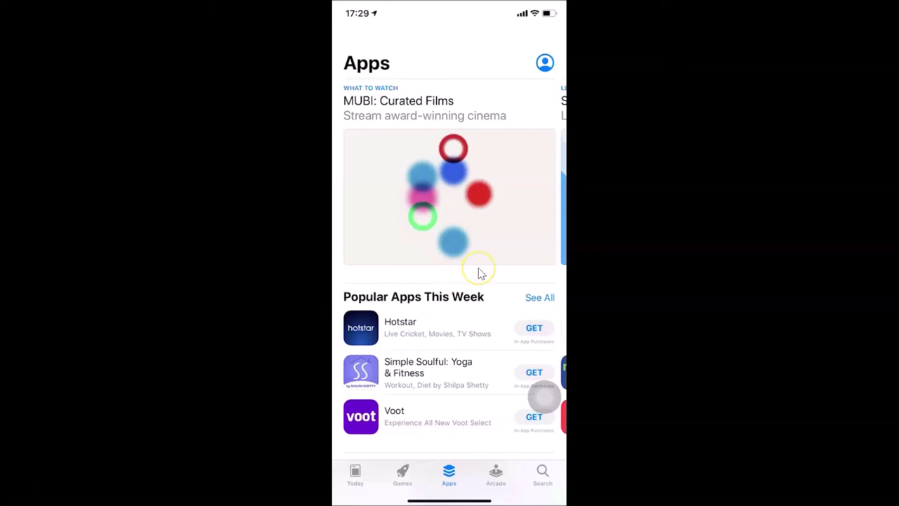
pyautogui.press('super+h')
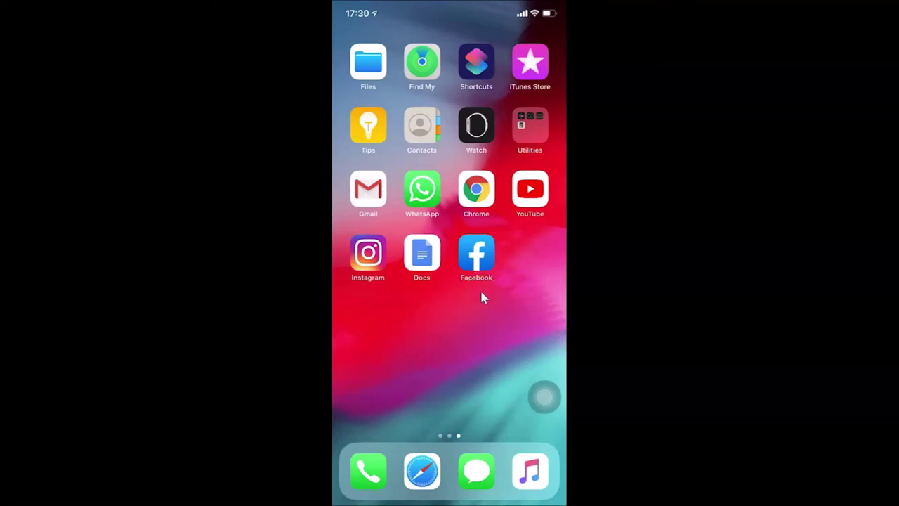
# Step: Bring up the Shut Down slider from the General settings and use the AssistiveTouch menu's Home control on that screen
pyautogui.scroll(2, 482, 295)
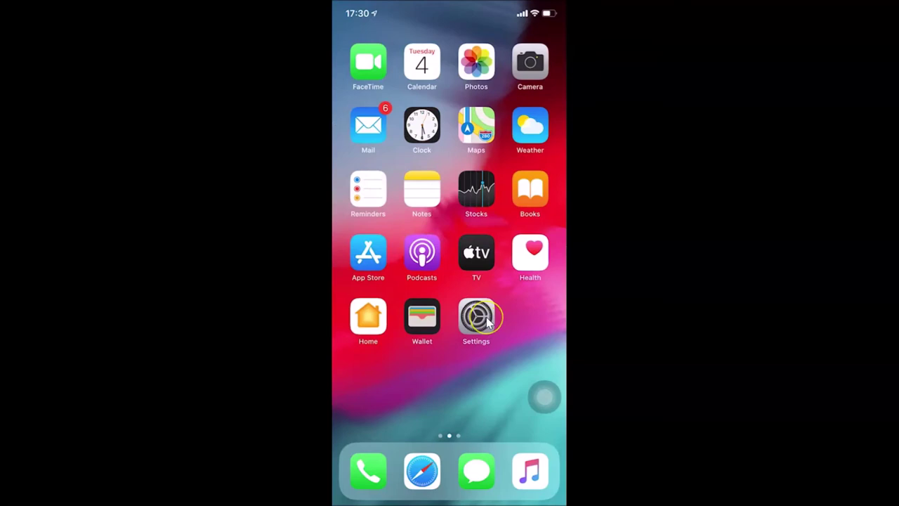
pyautogui.click(486, 320)
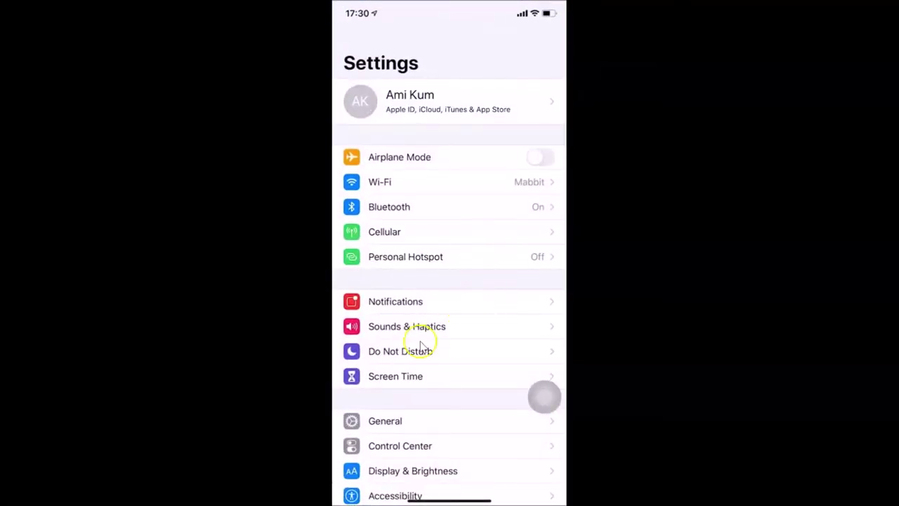
pyautogui.click(417, 422)
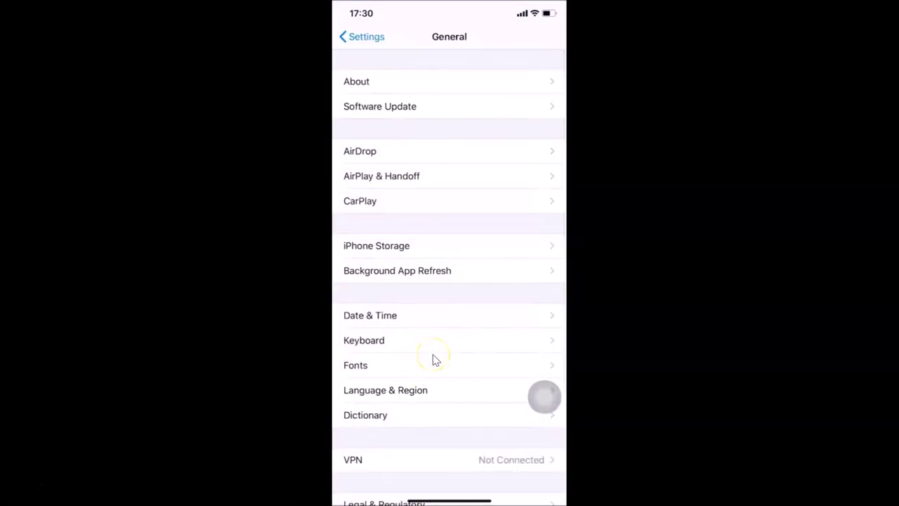
pyautogui.scroll(-3, 433, 359)
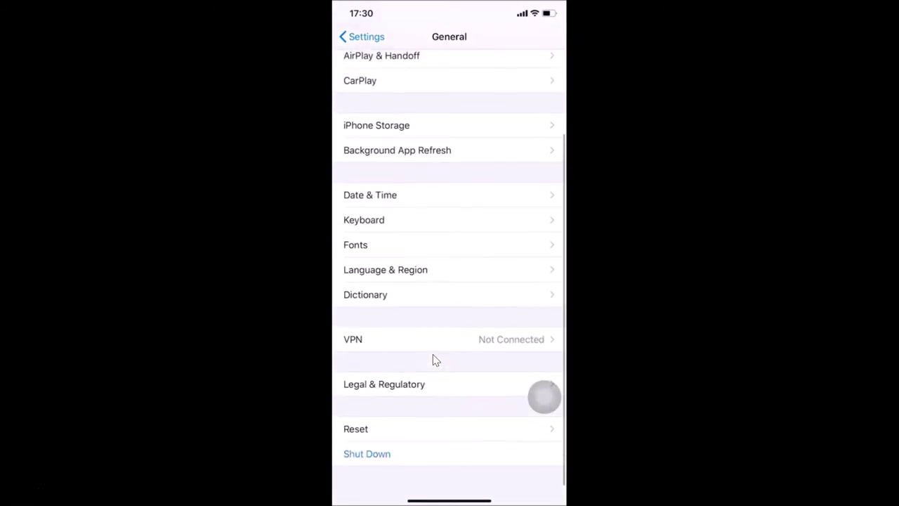
pyautogui.click(367, 455)
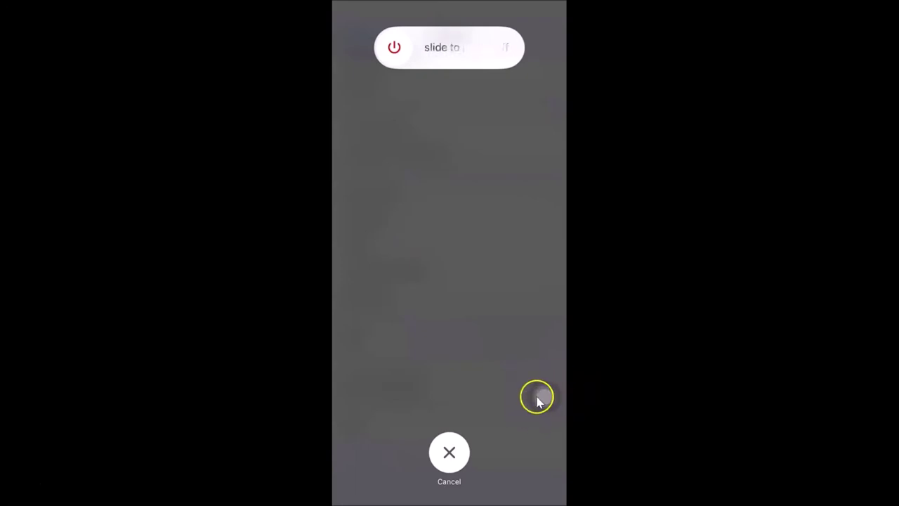
pyautogui.click(561, 398)
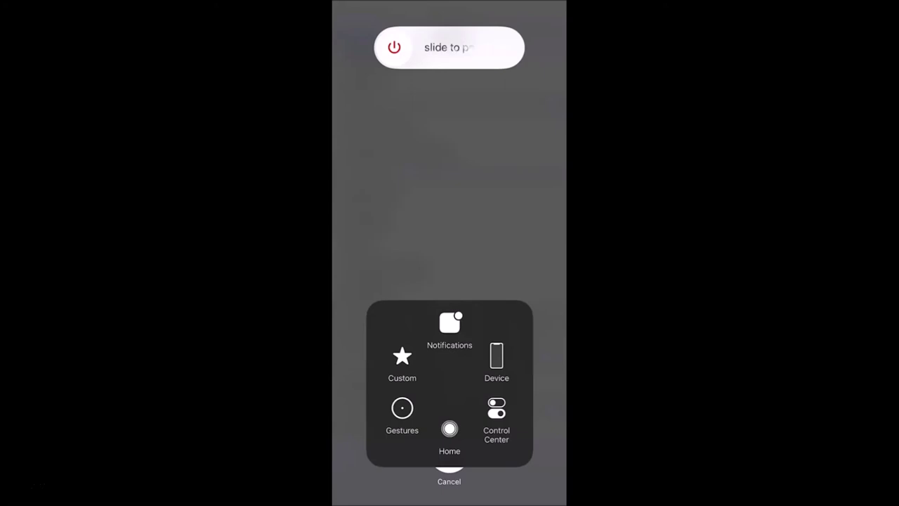
pyautogui.click(449, 430)
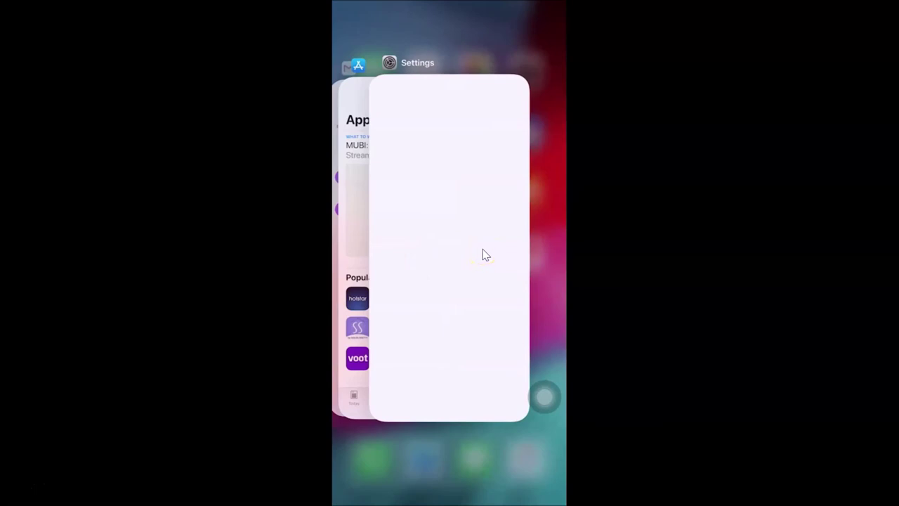
# Step: Check whether the App Store and Gmail reload when reopened from the app switcher, and return to the home screen
pyautogui.click(430, 236)
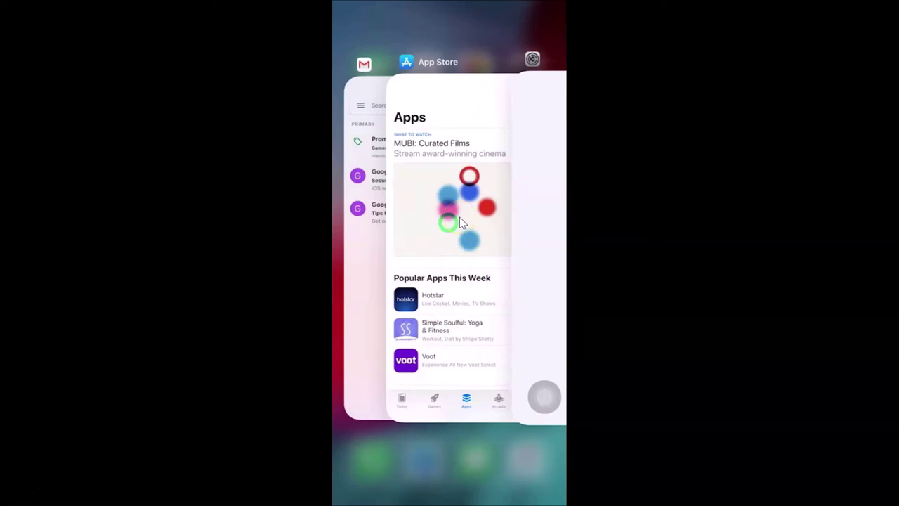
pyautogui.click(450, 211)
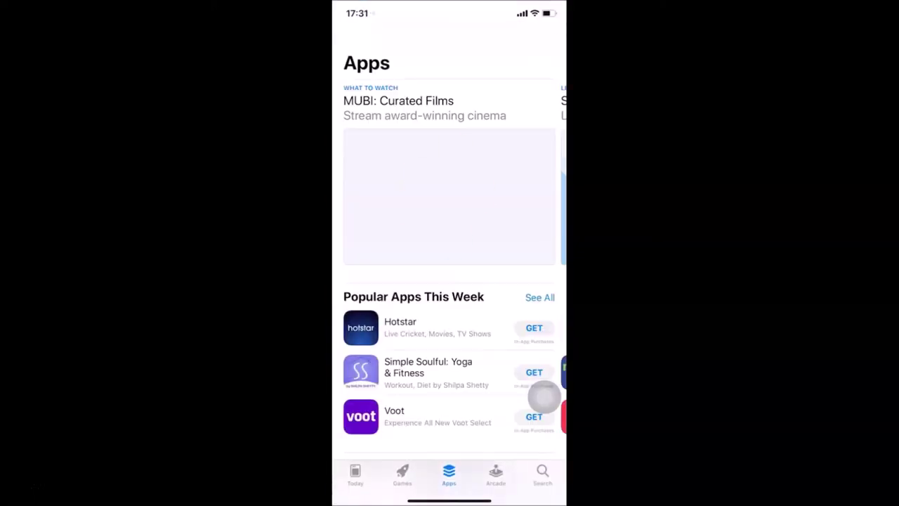
pyautogui.rightClick(469, 226)
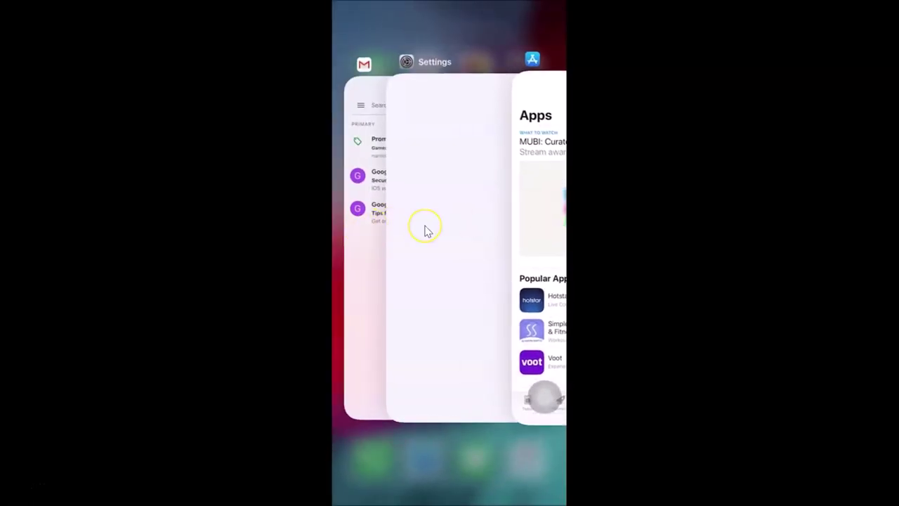
pyautogui.hscroll(-3, 427, 231)
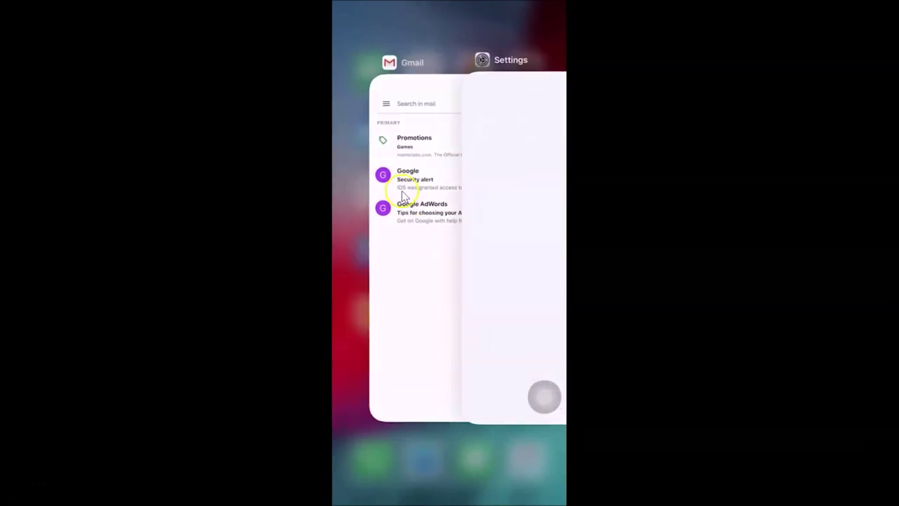
pyautogui.click(410, 215)
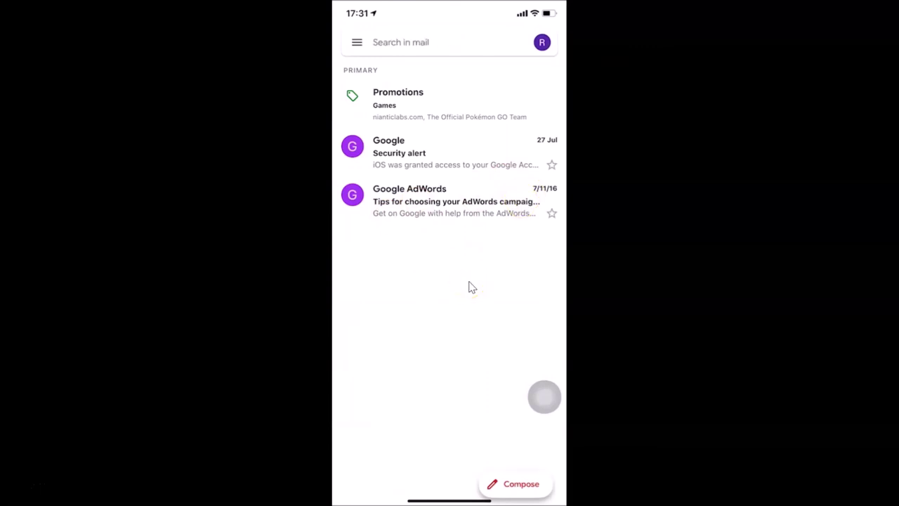
pyautogui.press('super+h')
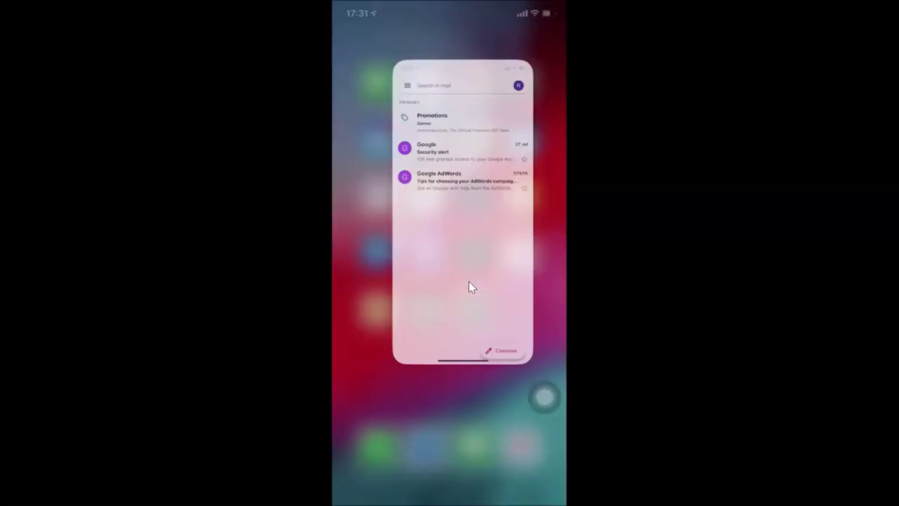
pyautogui.click(449, 307)
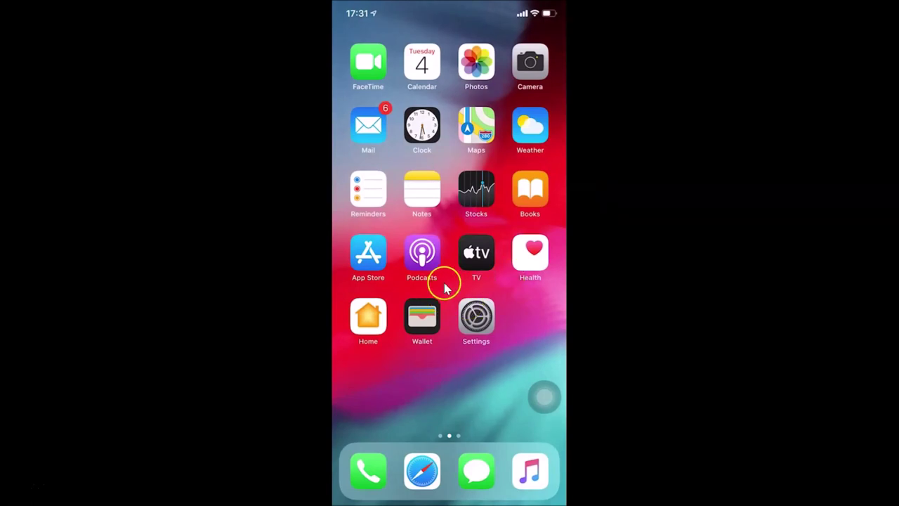